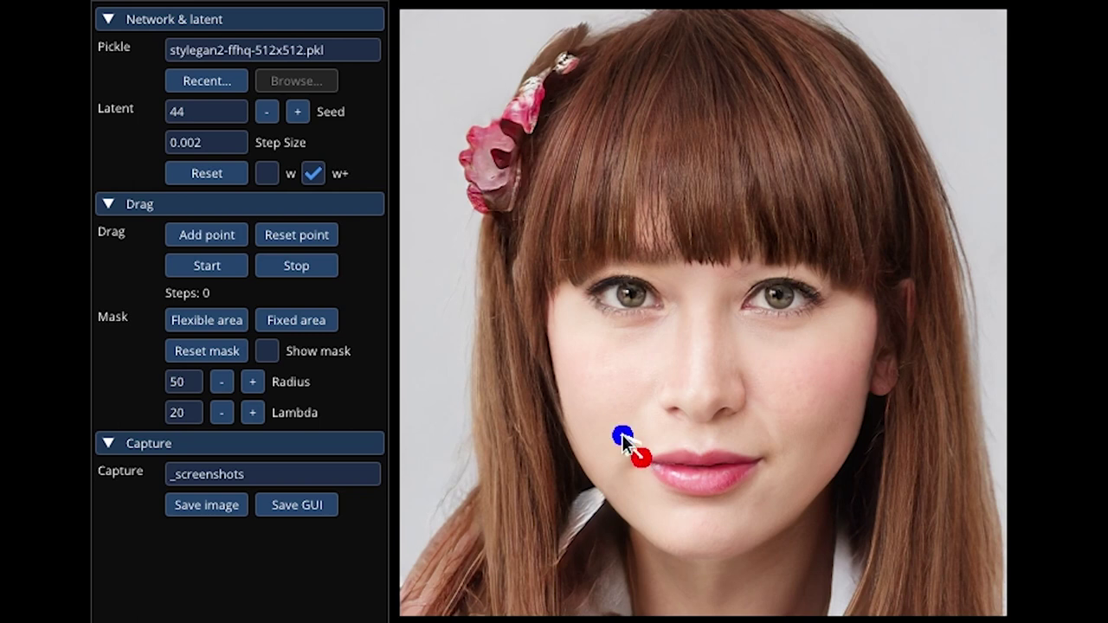
Drag the woman's mouth corner into a smile, then pull her cheeks inward to slim them
left_click(231, 267)
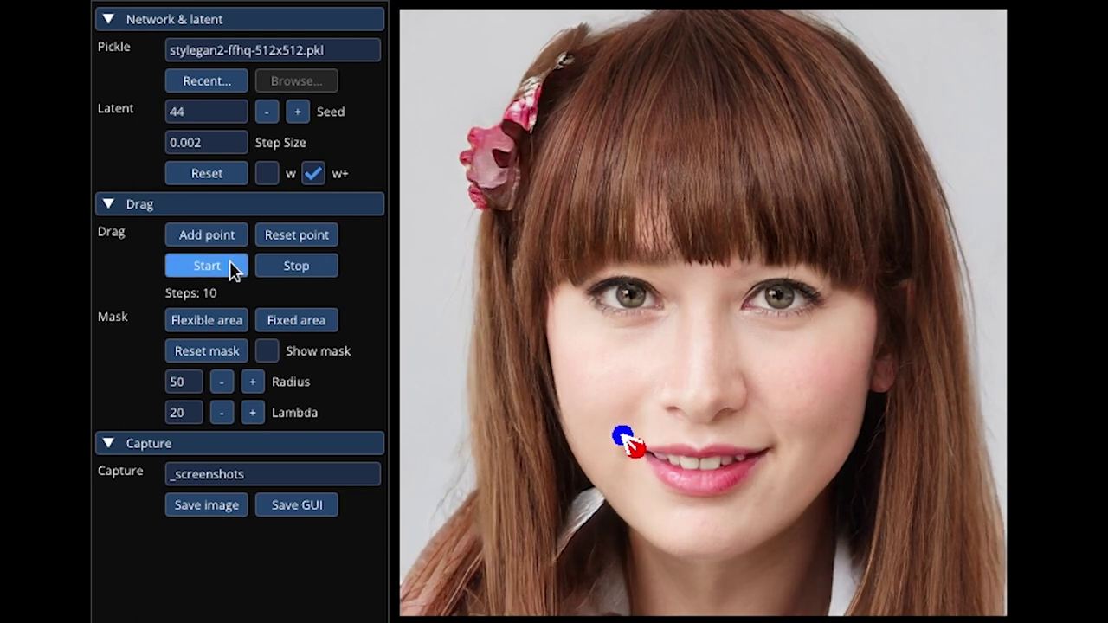
left_click(231, 266)
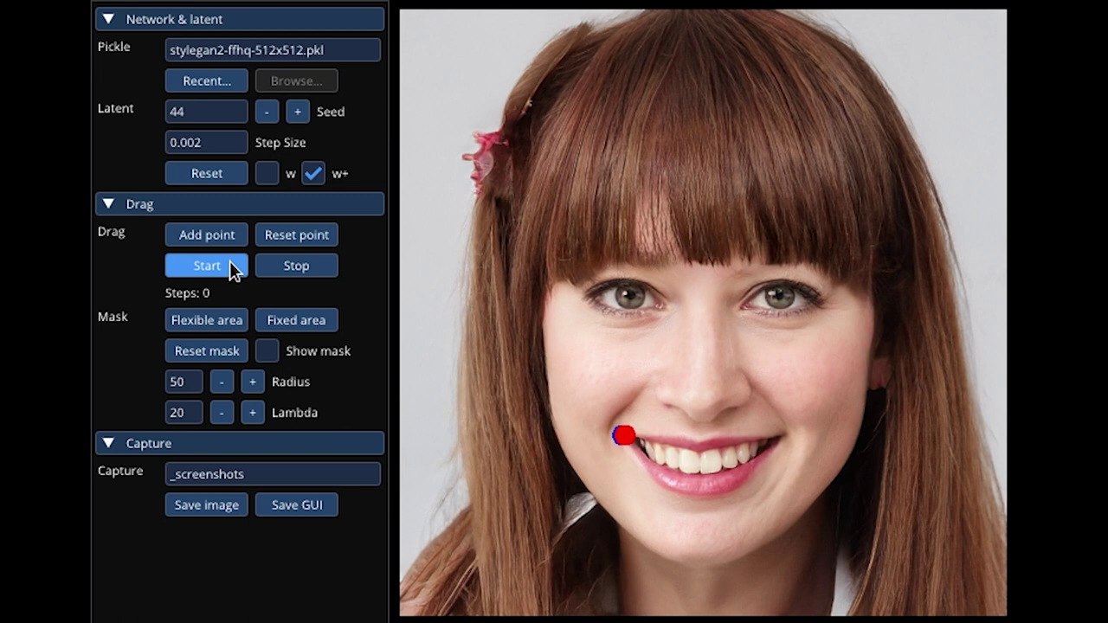
left_click(550, 420)
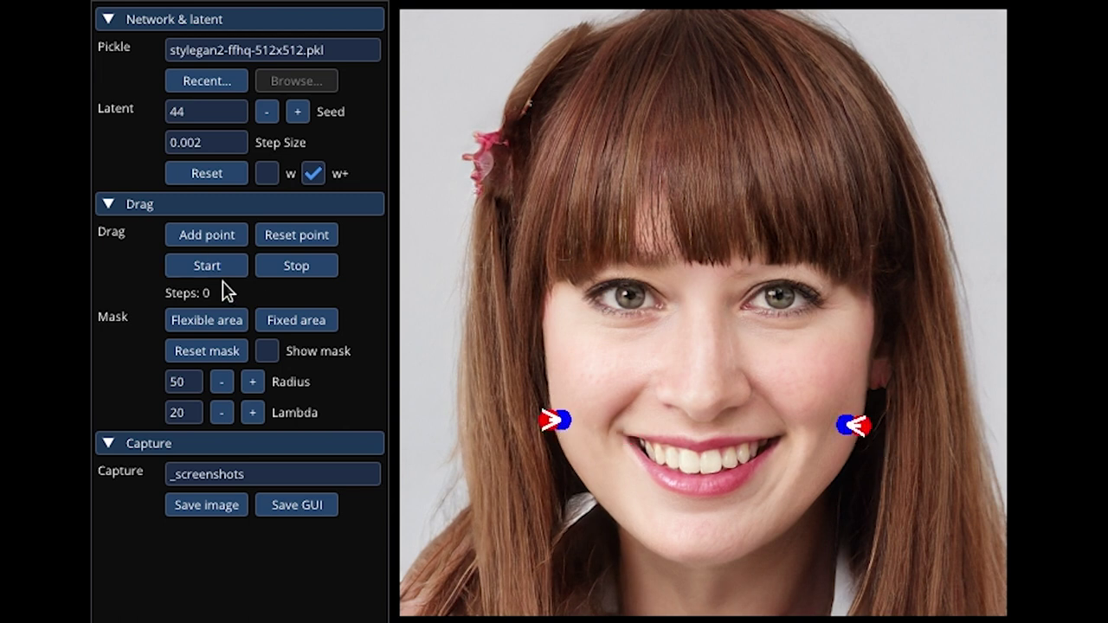
left_click(197, 271)
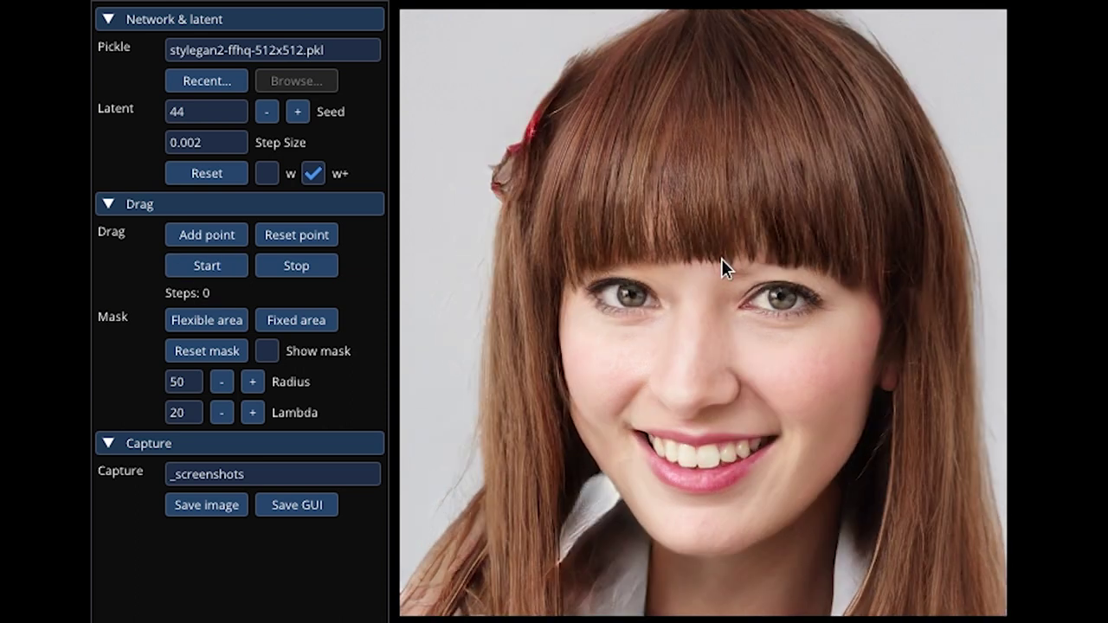
left_click(750, 233)
left_click(232, 263)
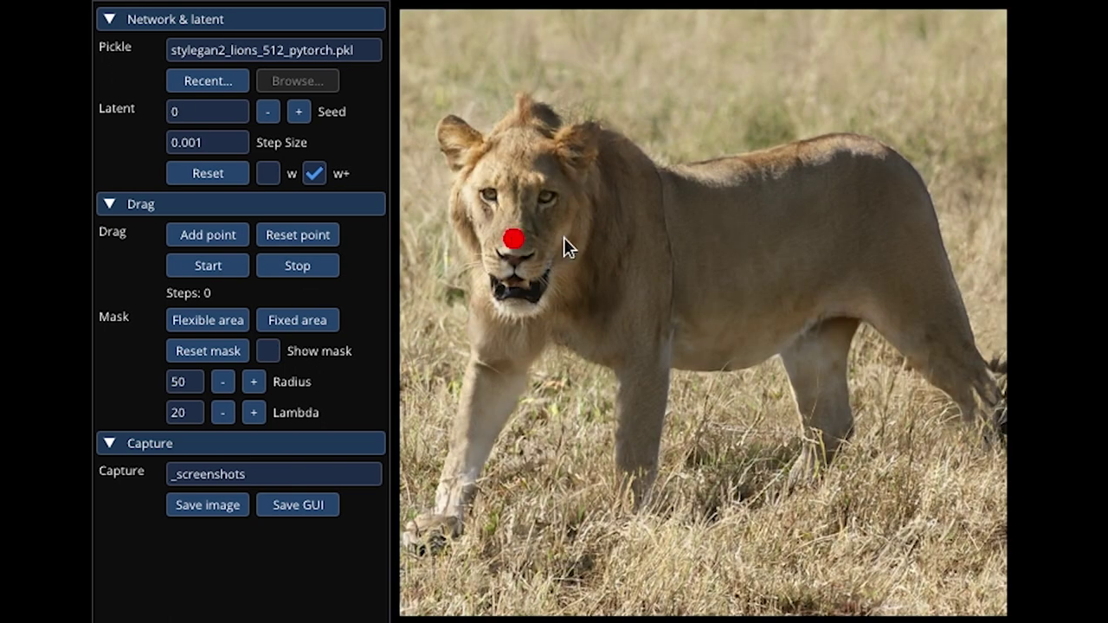
Drag the lion's nose point to the right twice, resetting points between runs, to turn its head
left_click(698, 251)
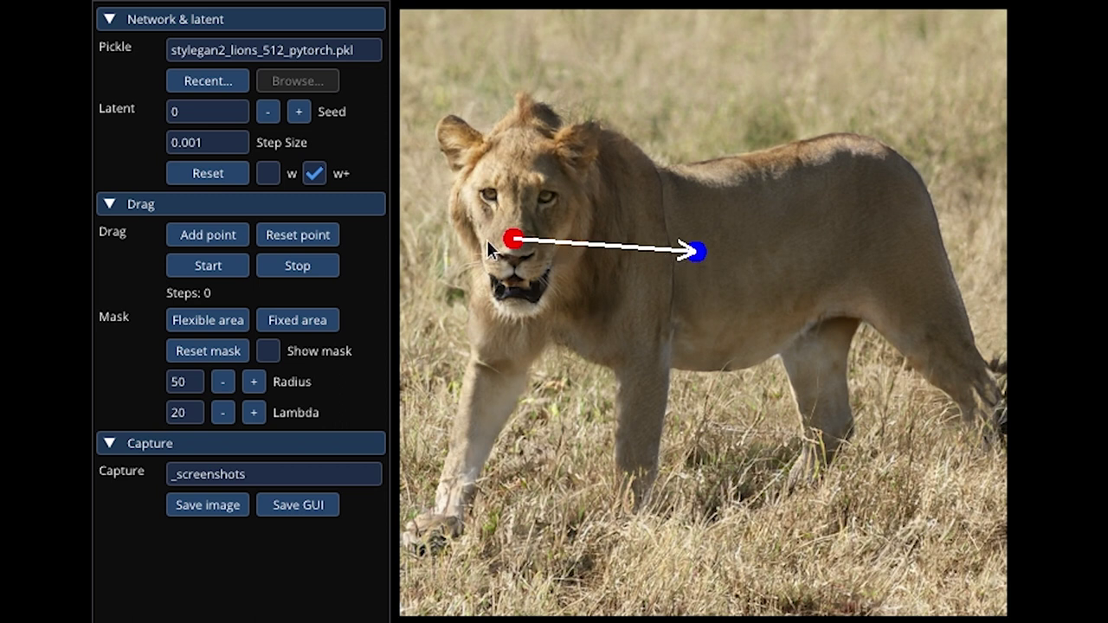
left_click(218, 265)
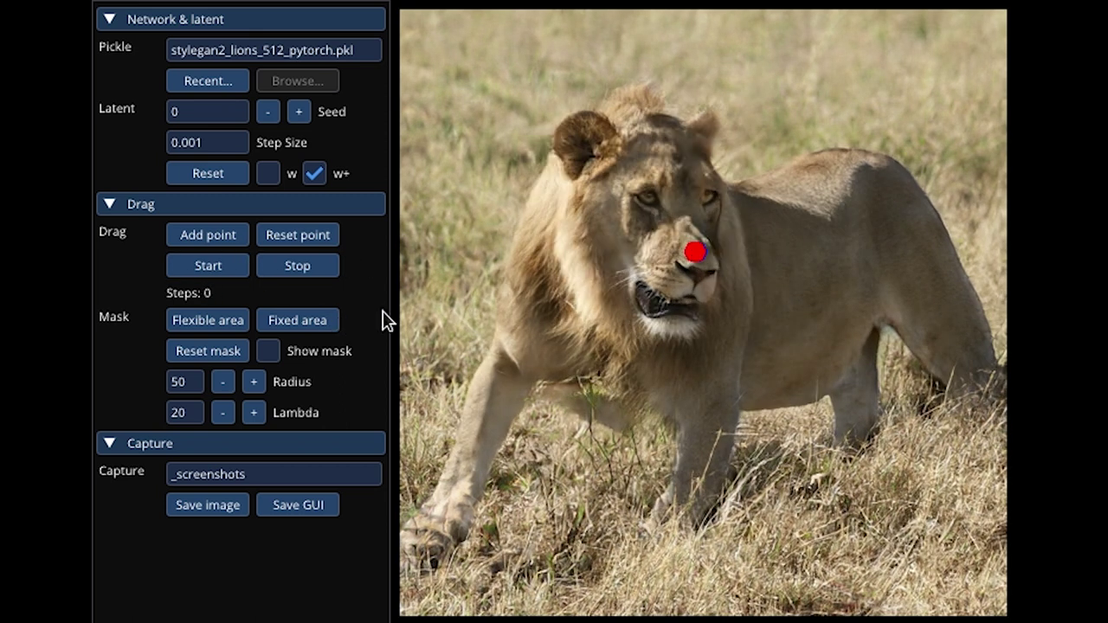
left_click(297, 234)
left_click(806, 257)
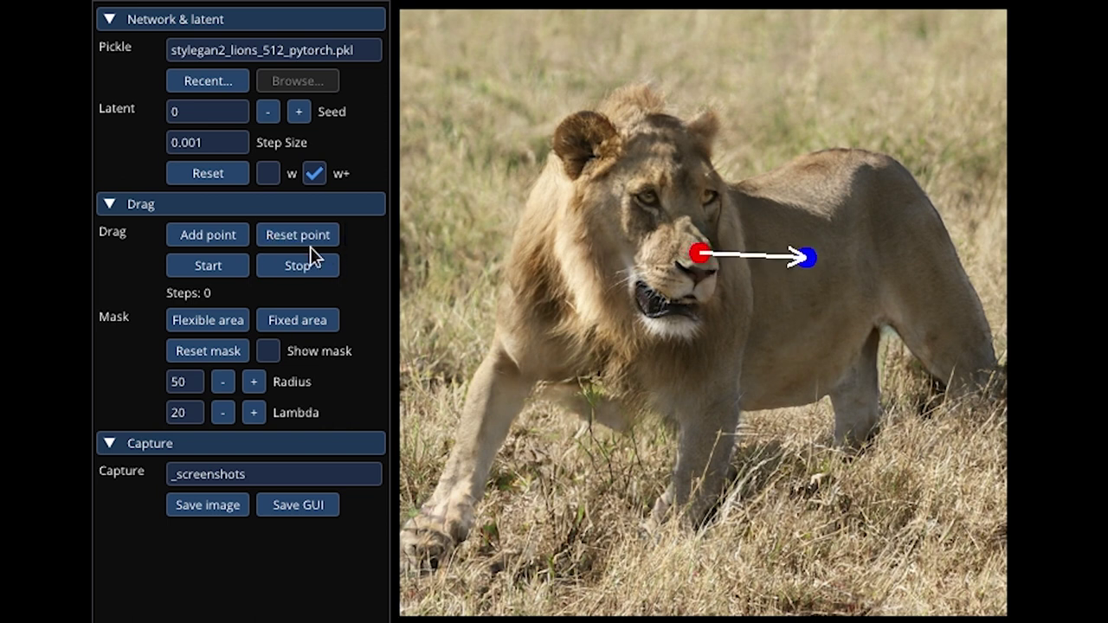
left_click(222, 265)
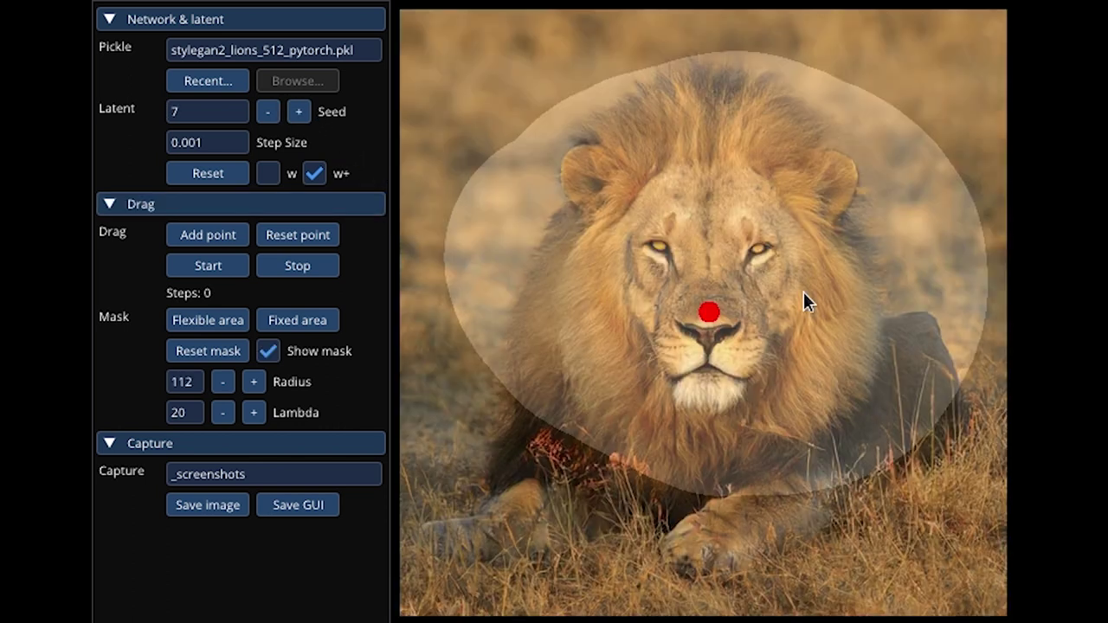
Drag the lying lion's nose right within the radius-112 mask, then pull its jaw open into a roar
left_click(843, 291)
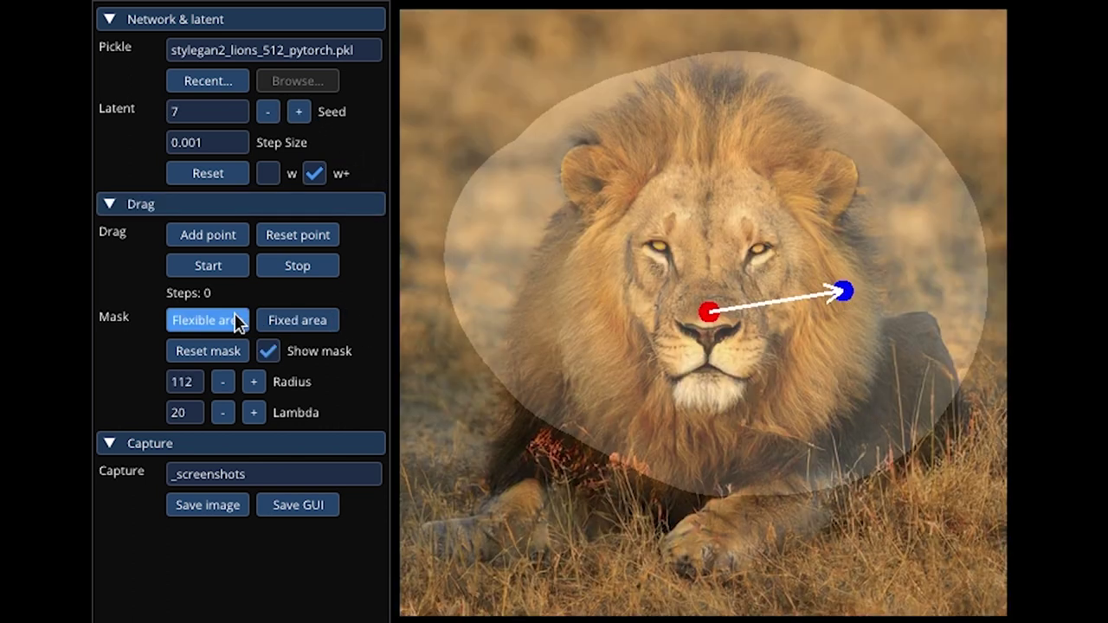
left_click(207, 268)
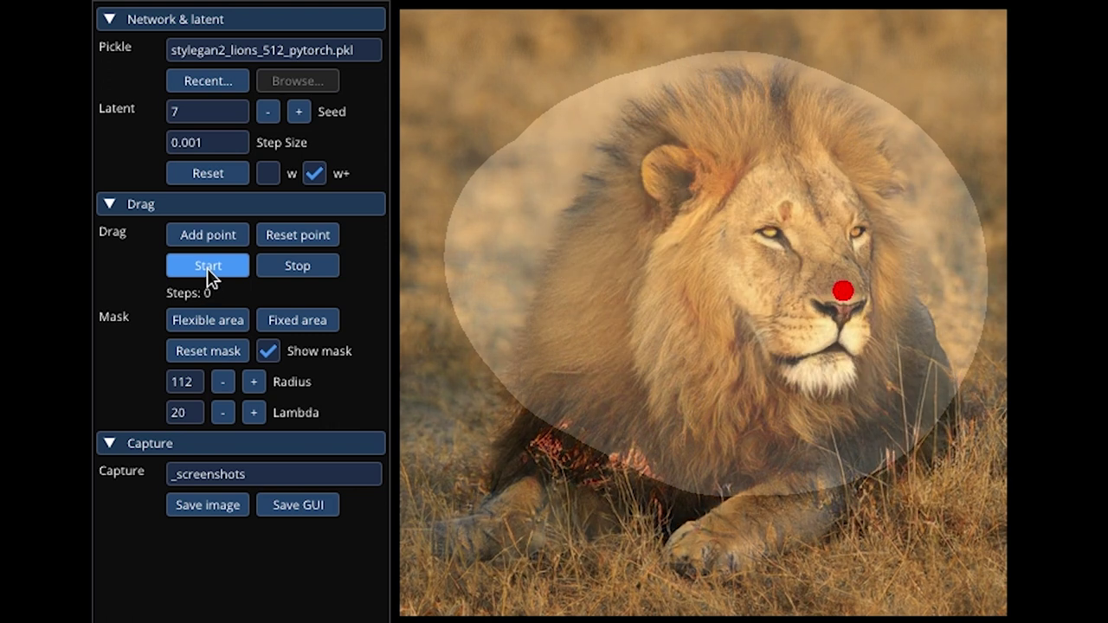
left_click(271, 237)
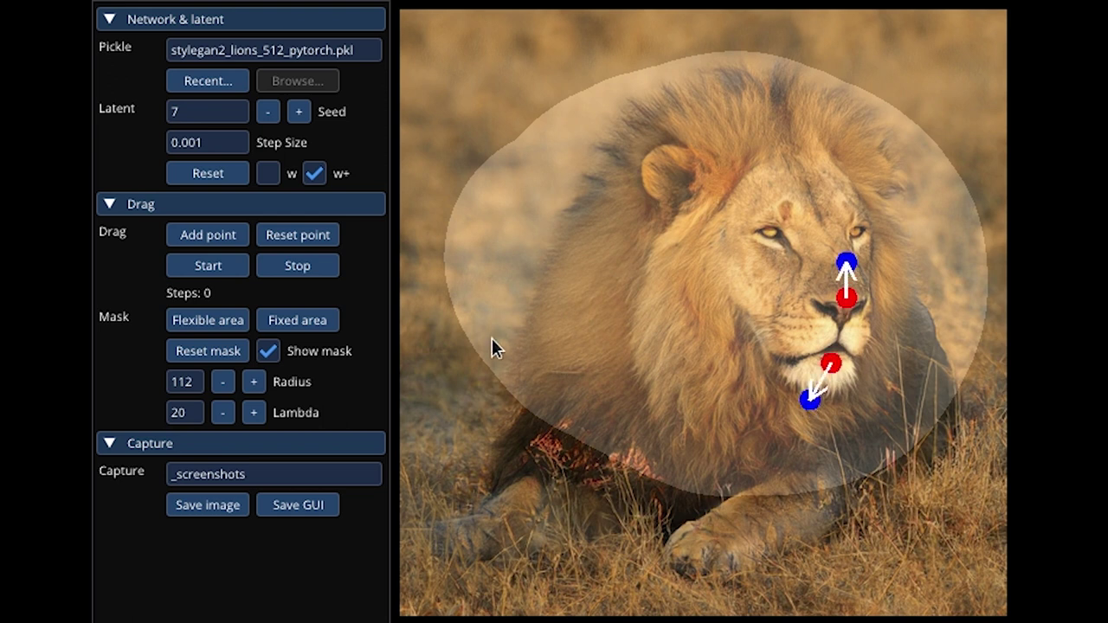
left_click(228, 271)
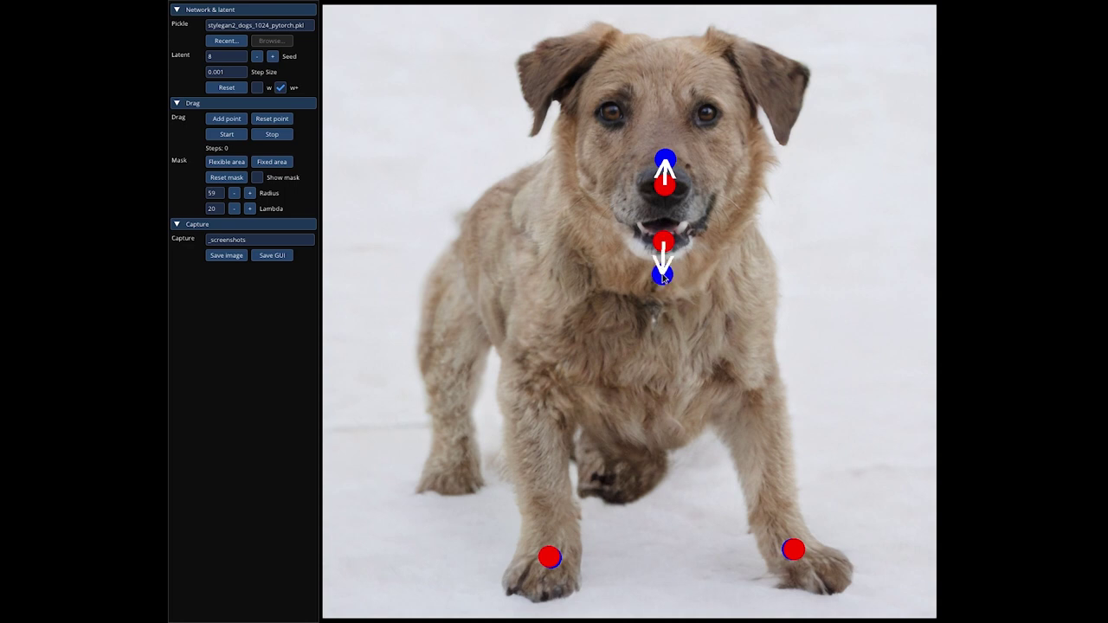
Run, stop and rerun the drag so the dog grins, then set an inward target for the model's left boot
left_click(245, 138)
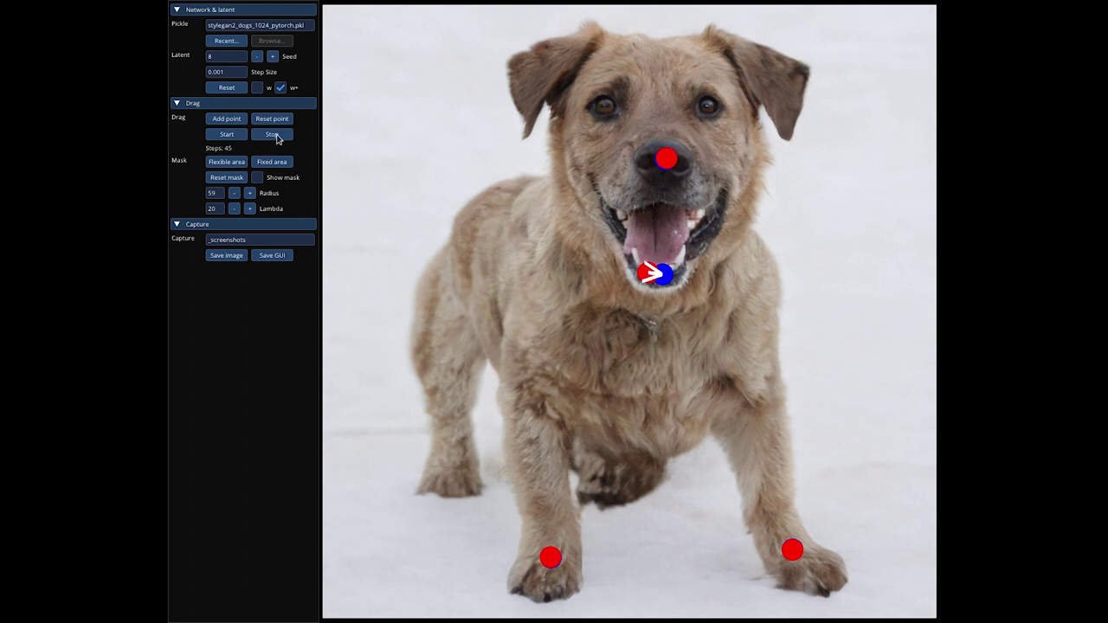
left_click(275, 135)
left_click(241, 134)
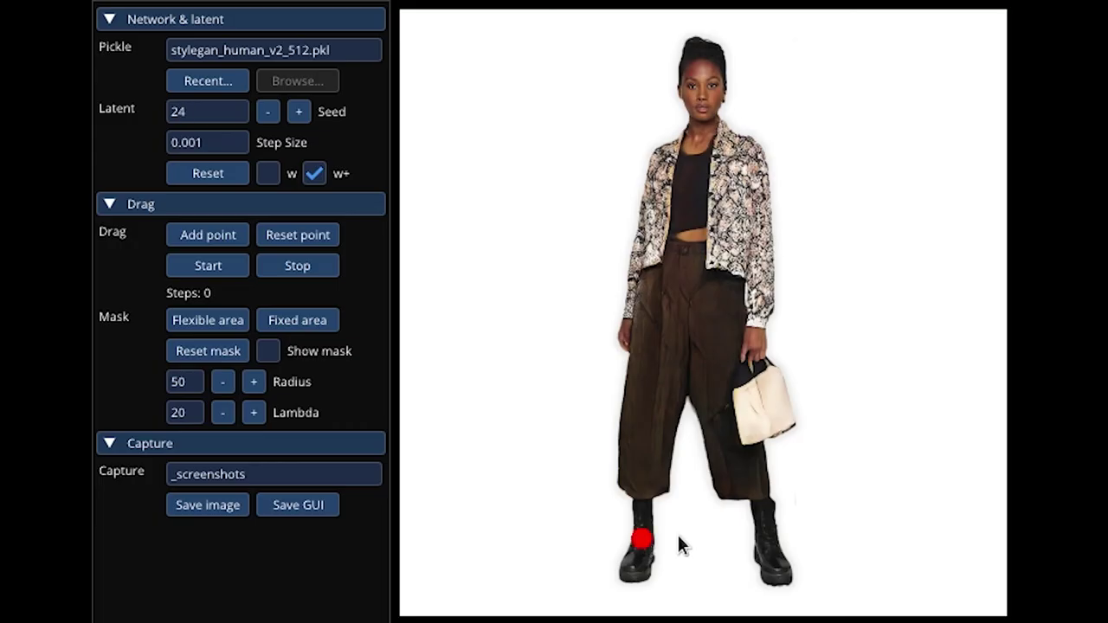
left_click(679, 542)
Drag the model's boots together into a long skirt, then pull her jacket hem downward
left_click(229, 270)
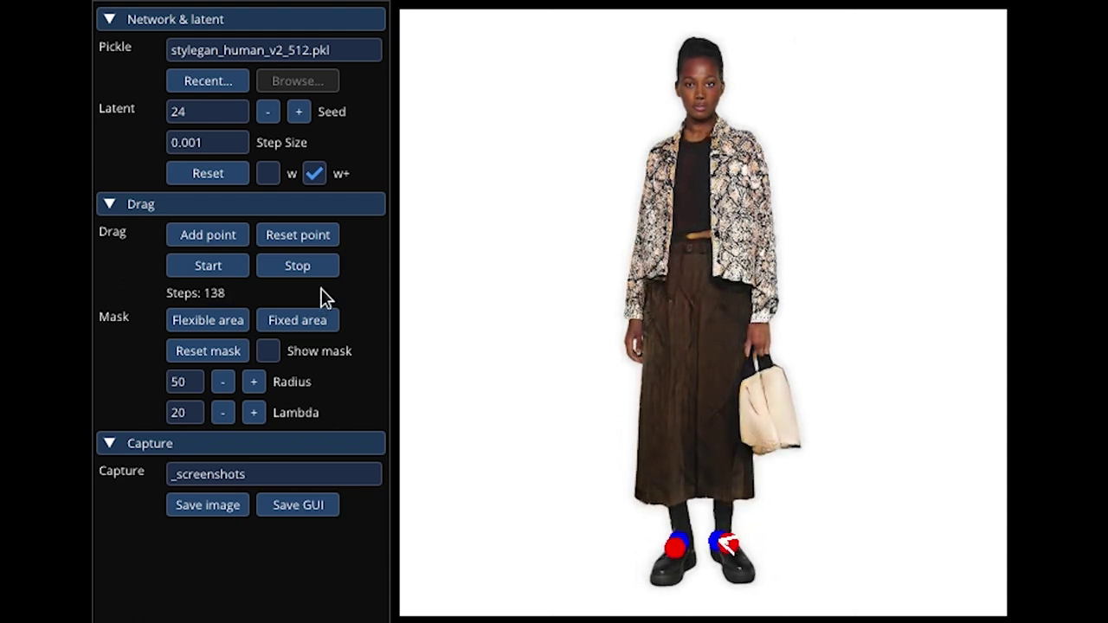
left_click(334, 272)
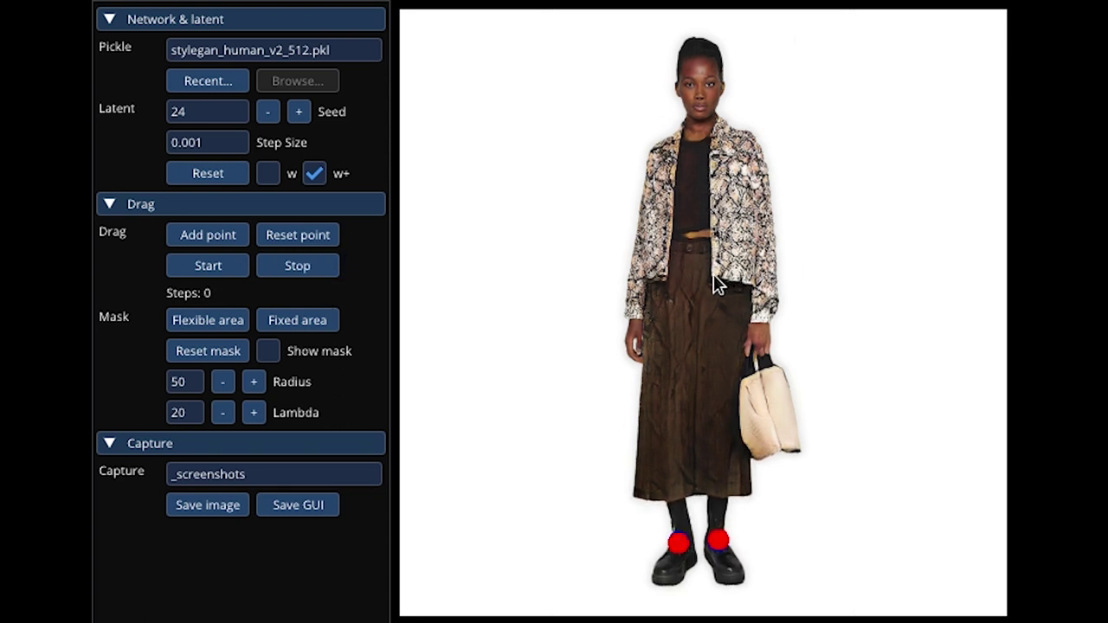
left_click(702, 323)
left_click(215, 263)
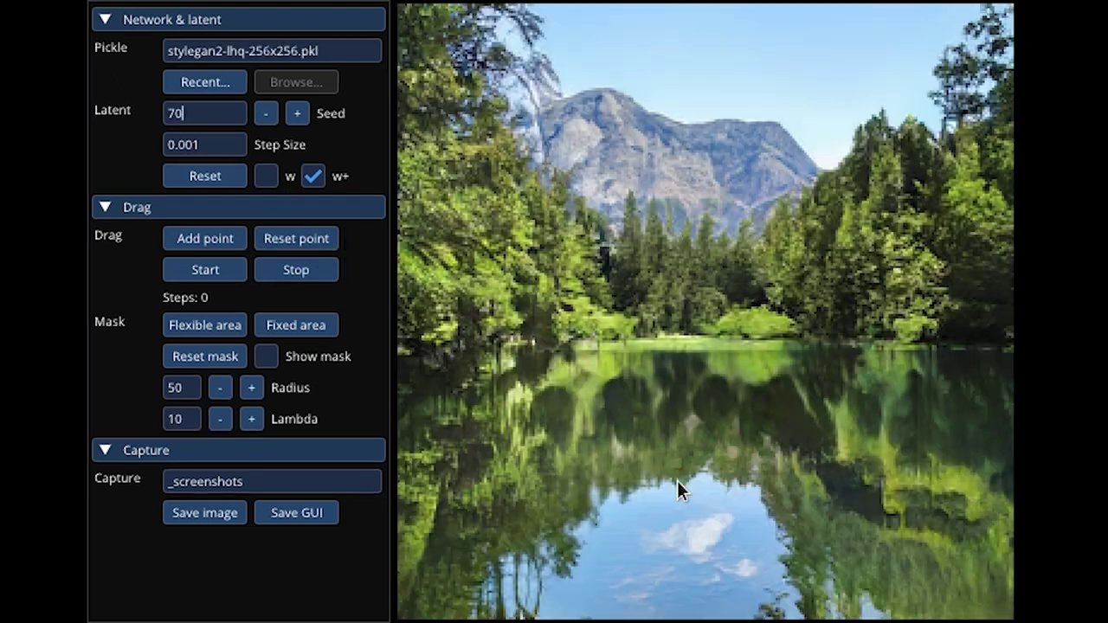
Drag the lake reflection lower in the seed 70 scene, then lift the sunset's sun high above the horizon
left_click(650, 554)
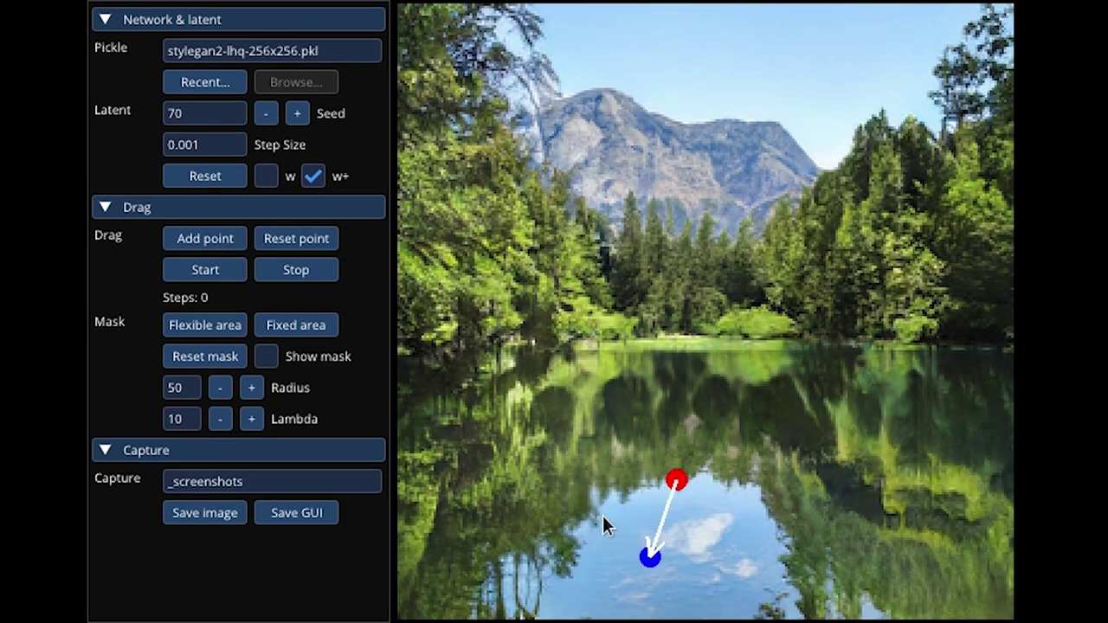
left_click(189, 273)
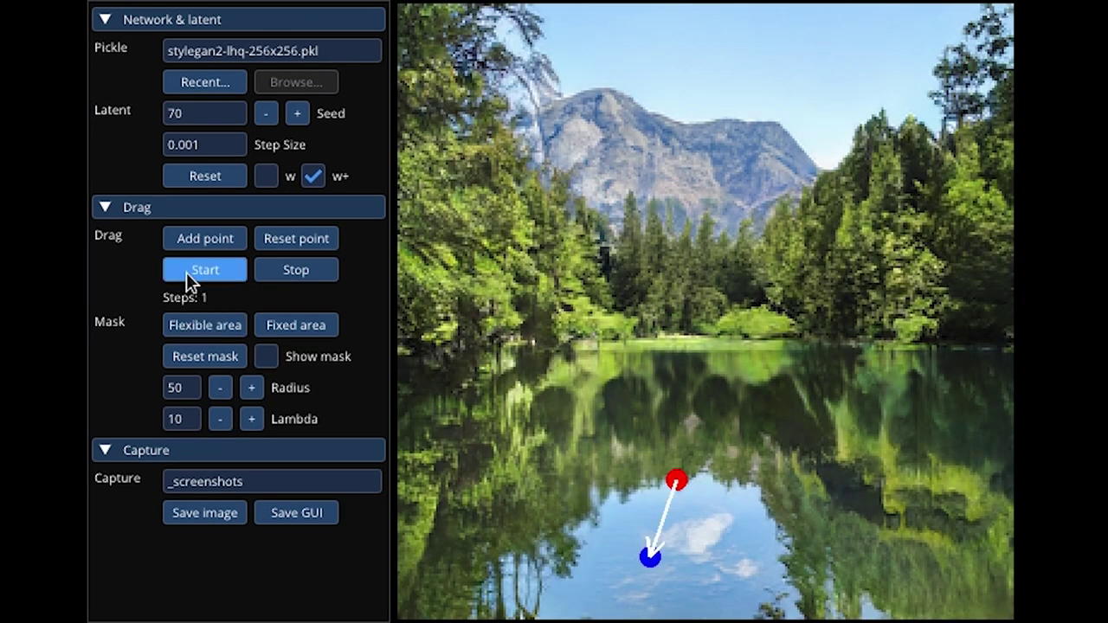
left_click(277, 274)
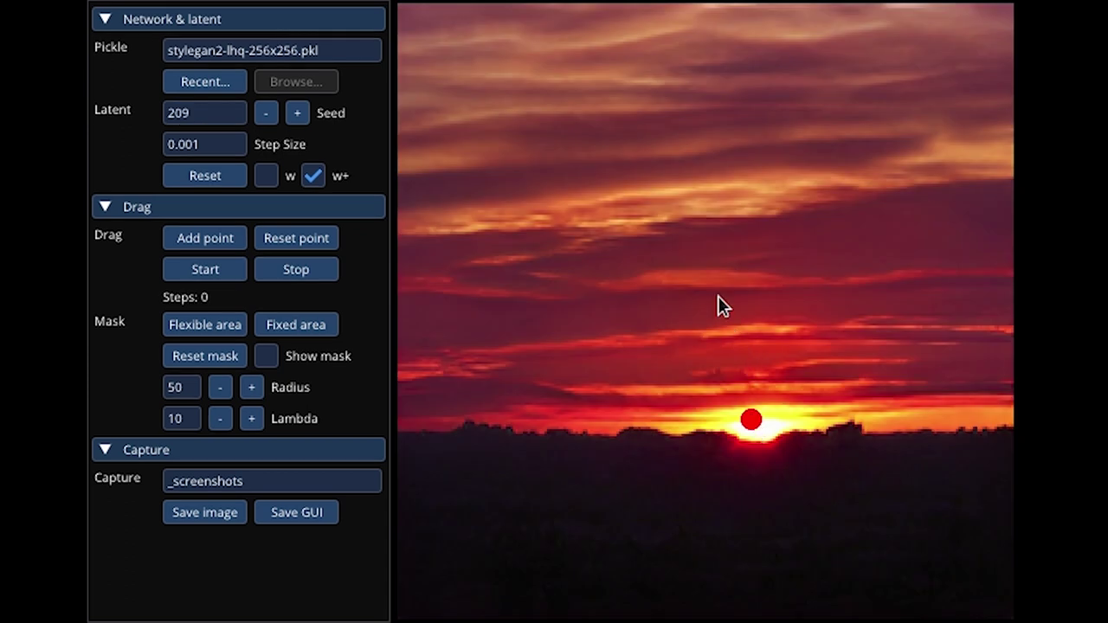
left_click(710, 283)
left_click(227, 273)
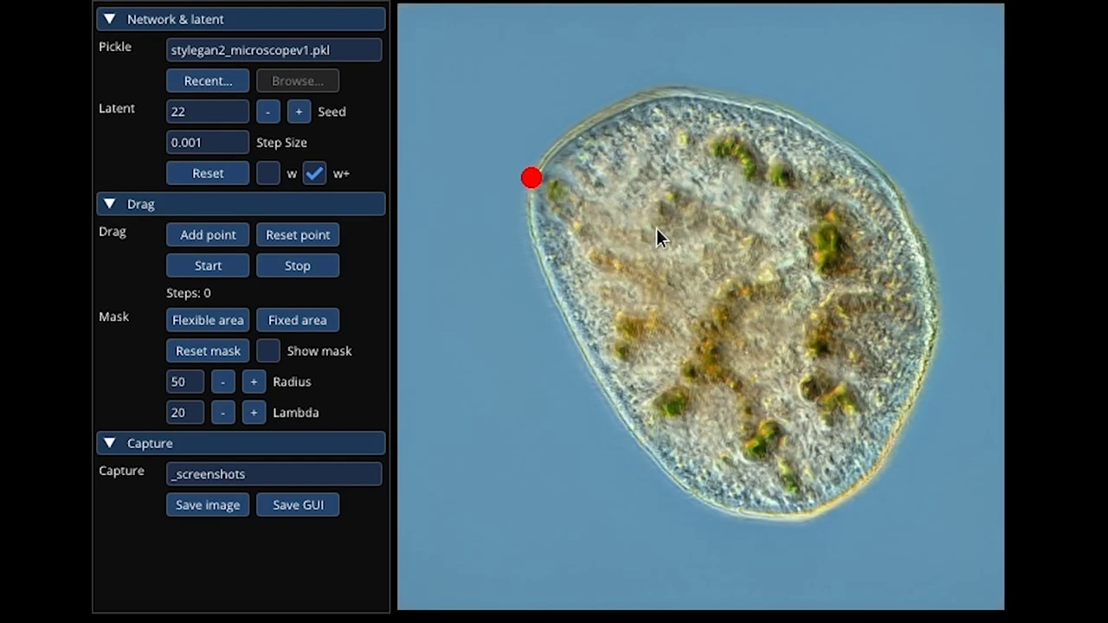
Set inward targets on both cell edges and run the drag to narrow the cell into an oval
left_click(649, 228)
left_click(847, 288)
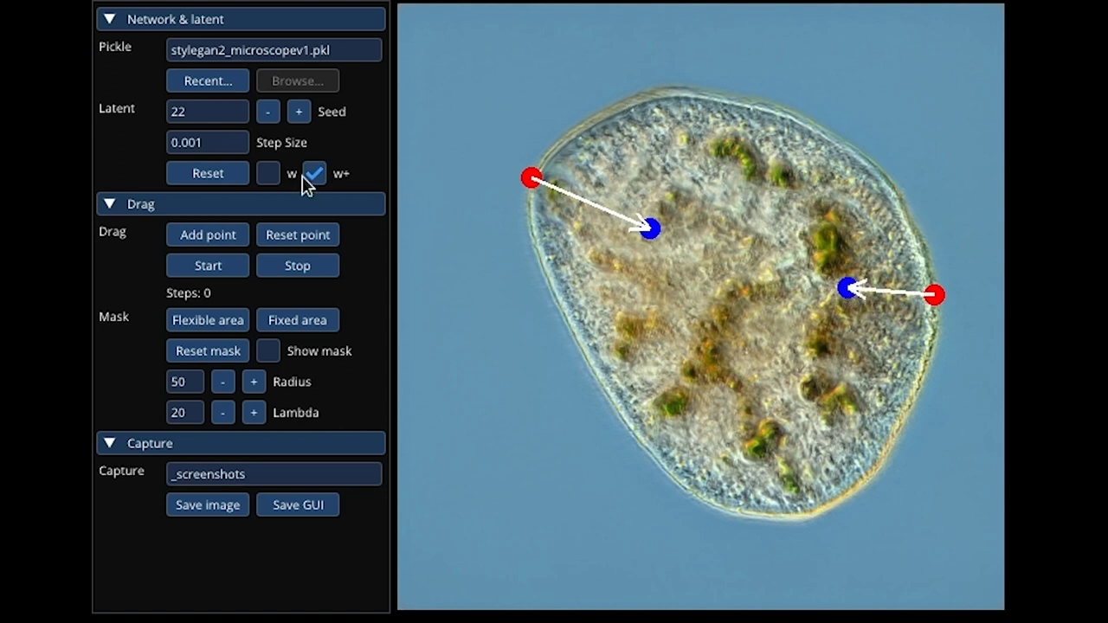
left_click(214, 269)
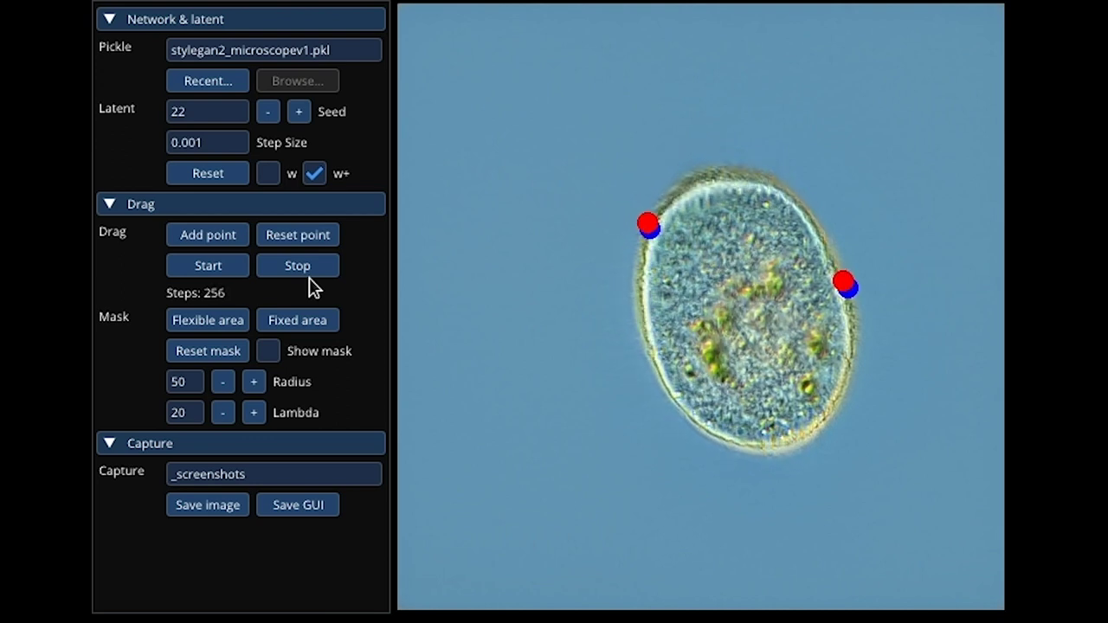
left_click(311, 268)
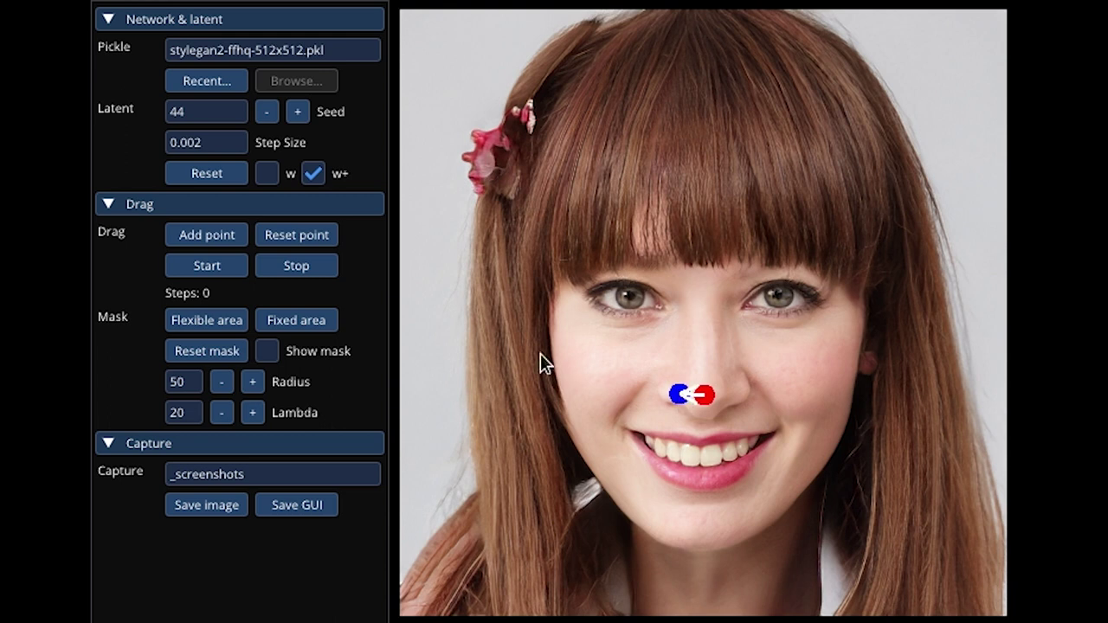
Shift the woman's nose left, then reset points and drag her fringe up and to the right
left_click(228, 264)
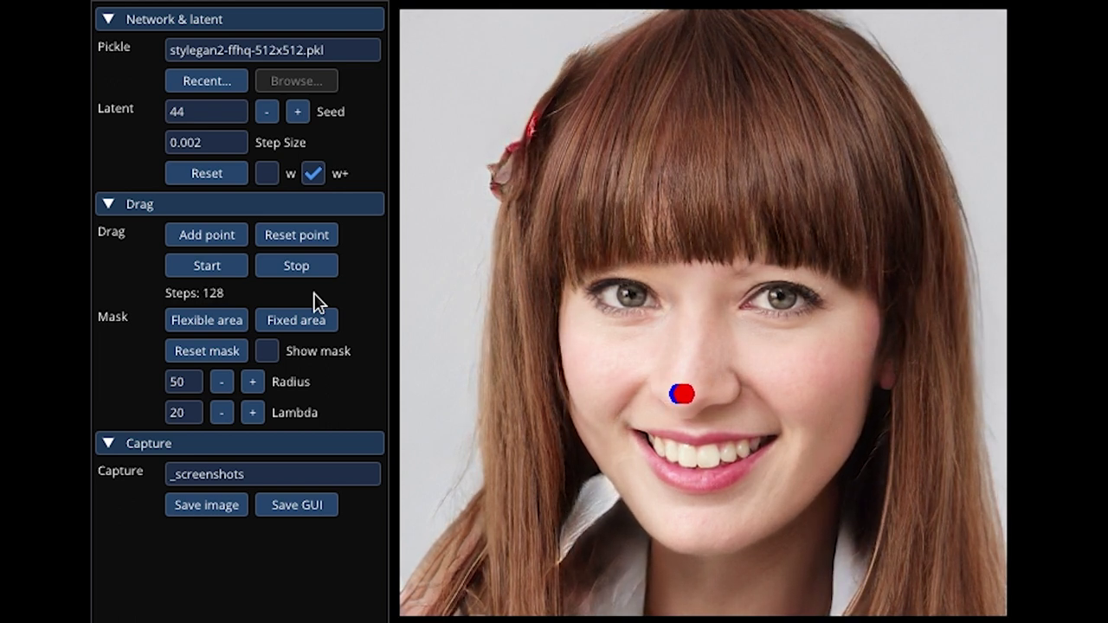
left_click(298, 231)
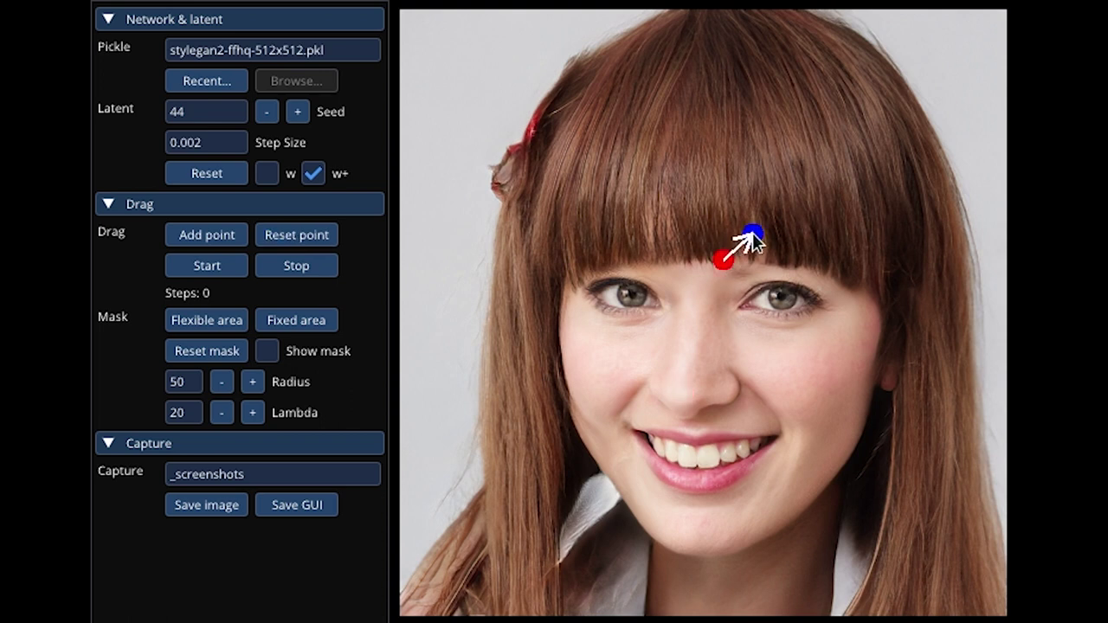
left_click(236, 266)
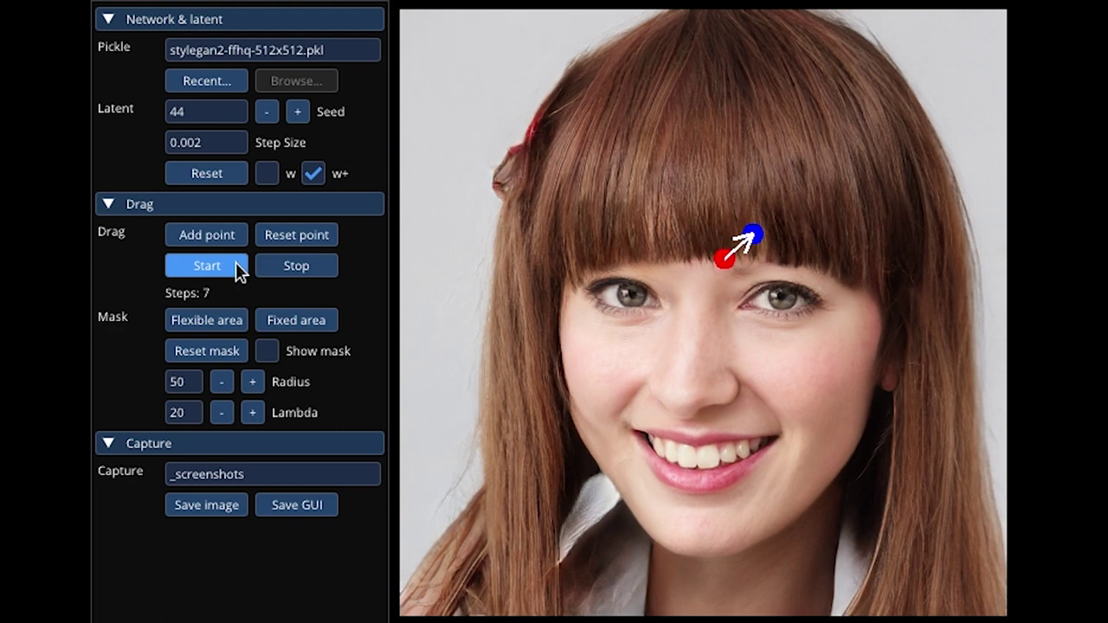